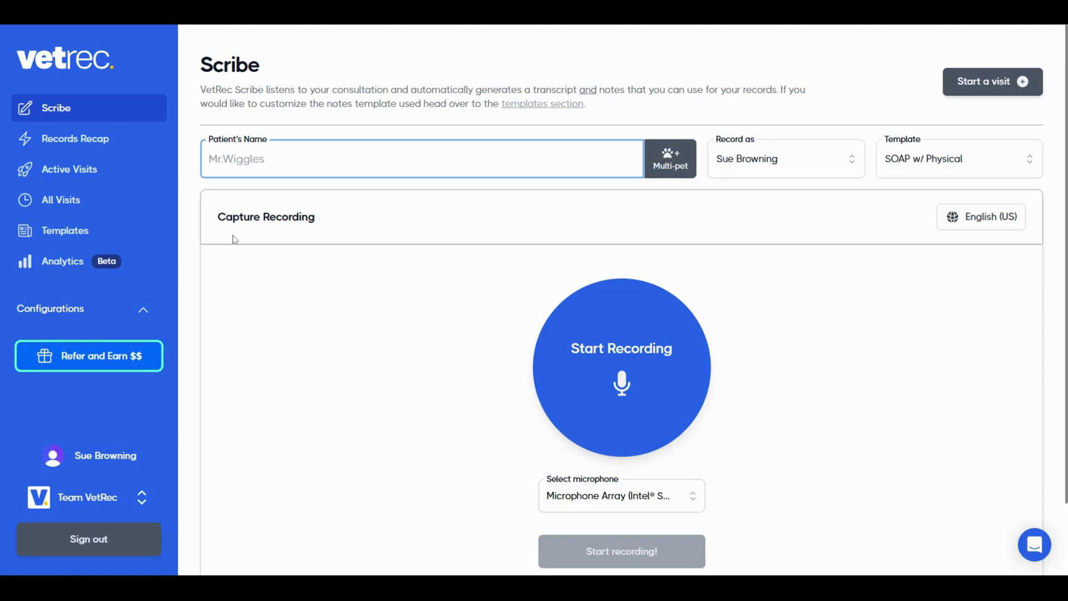
# Step: Enter Fluffy as the patient's name and check the Record as options
pyautogui.click(251, 158)
pyautogui.write('Fluffy')
pyautogui.click(853, 161)
# Step: Keep the SOAP w/ Physical template and show the recording language options
pyautogui.click(1032, 163)
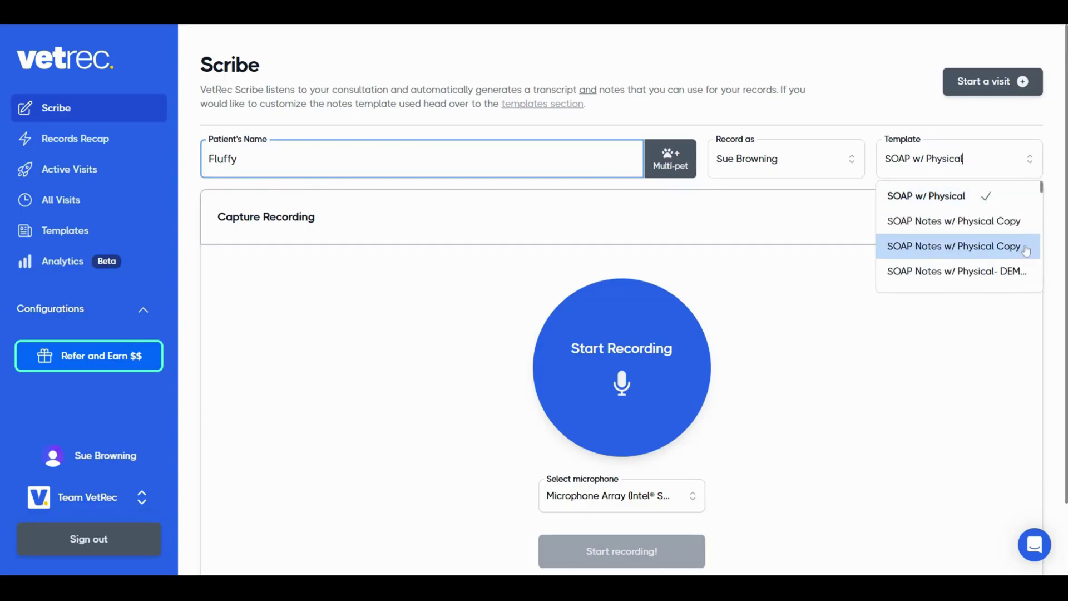
pyautogui.click(935, 196)
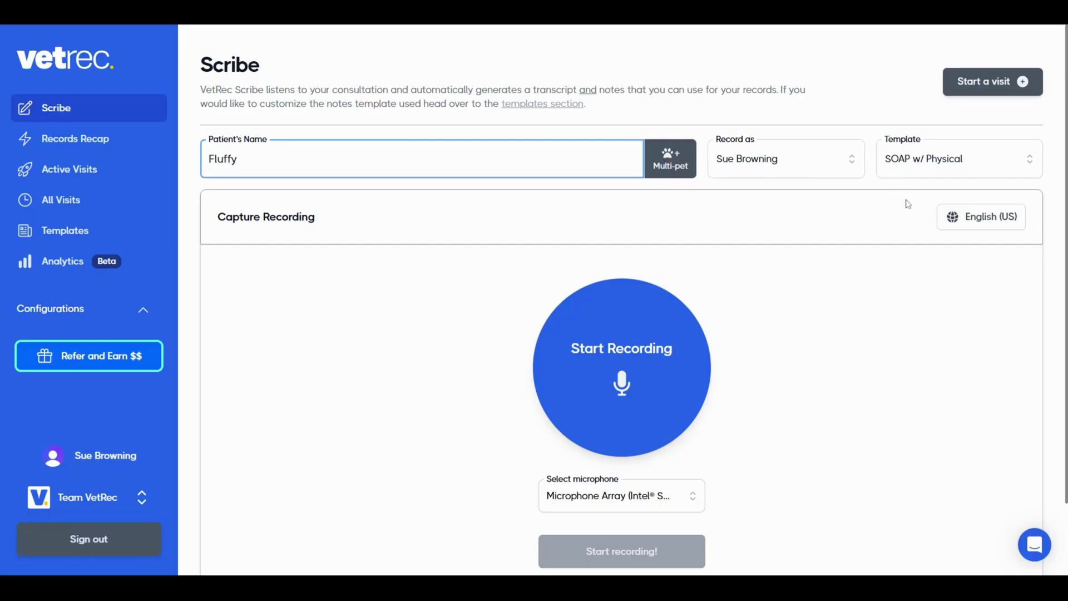
pyautogui.click(970, 222)
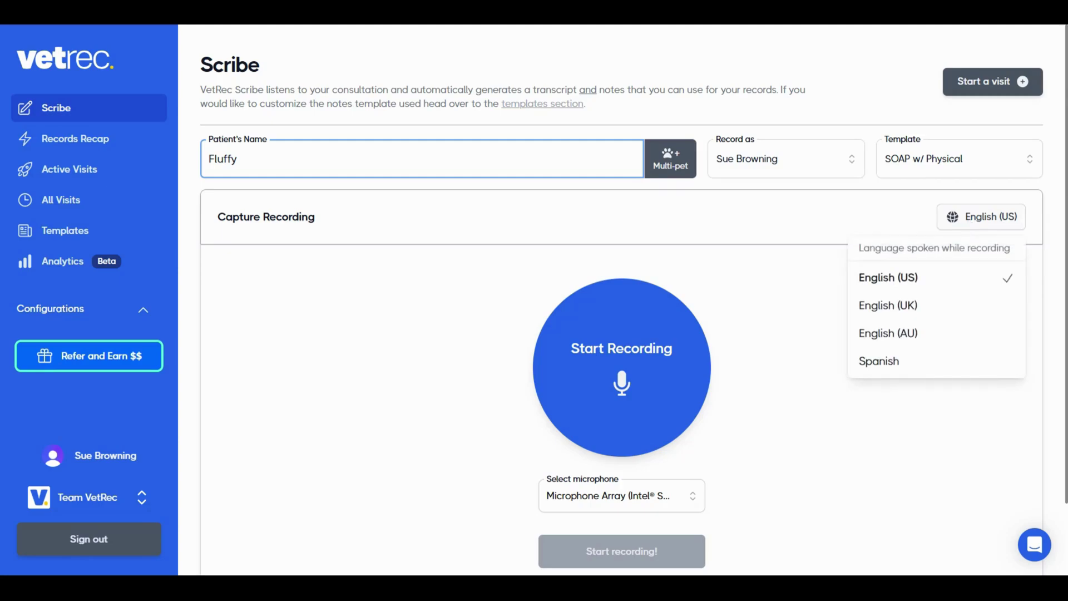
# Step: Leave English (US) as the language and start recording Fluffy's consultation
pyautogui.click(759, 326)
pyautogui.scroll(-1, 758, 326)
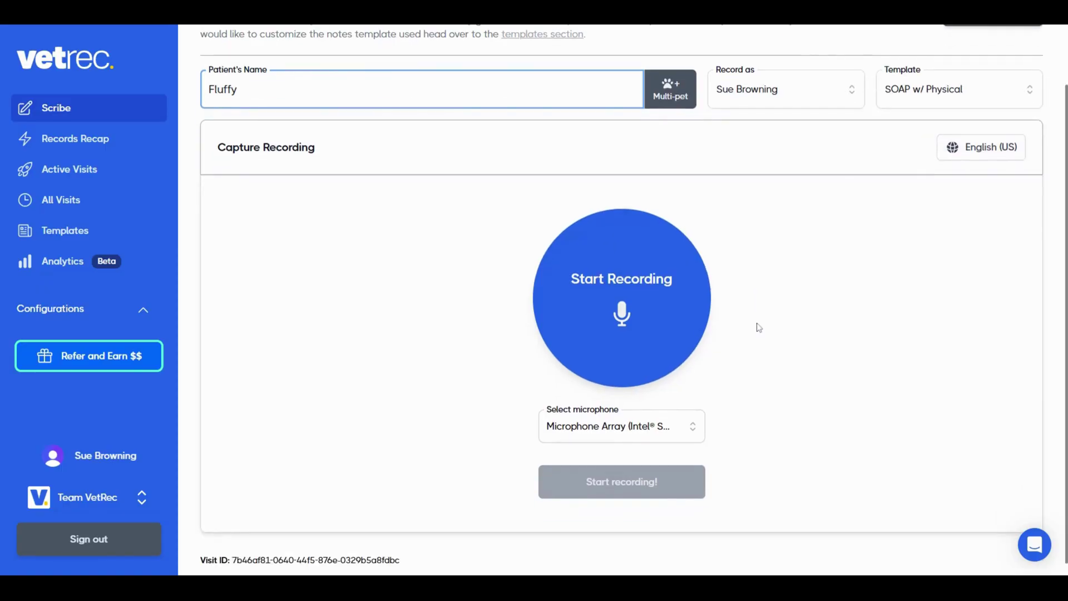
pyautogui.click(675, 307)
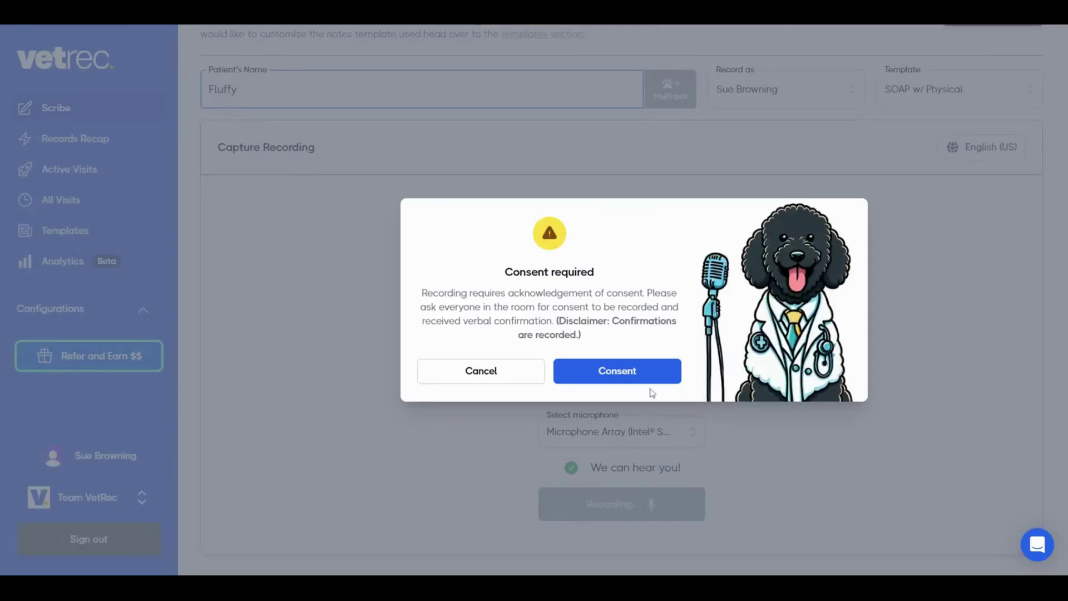
# Step: Give verbal consent and record Fluffy's consultation for over a minute
pyautogui.click(603, 374)
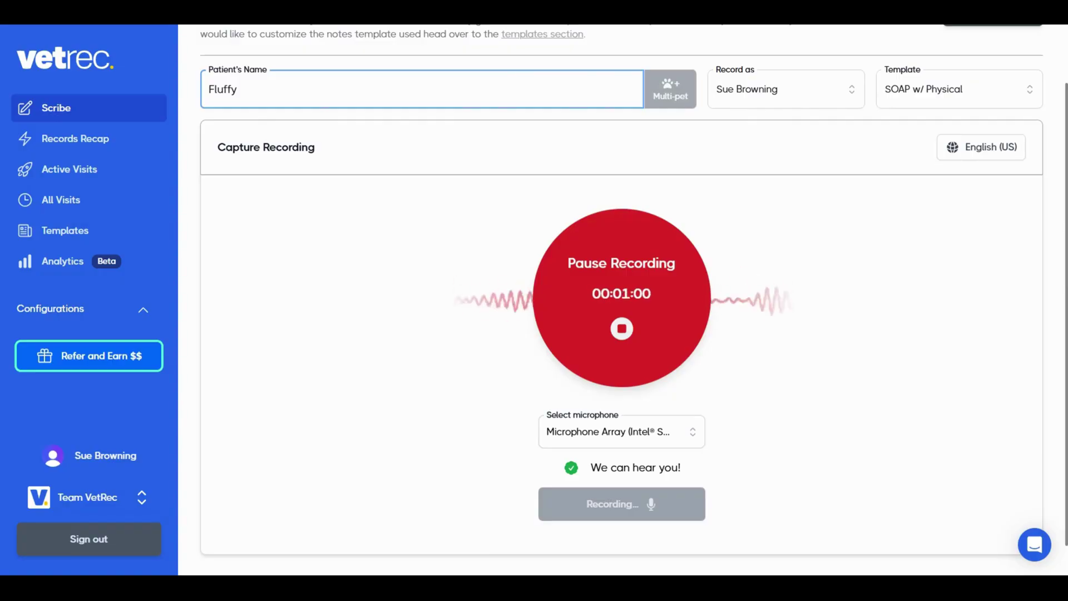
# Step: Pause, resume, and pause again Fluffy's recording at about 1:10
pyautogui.click(652, 330)
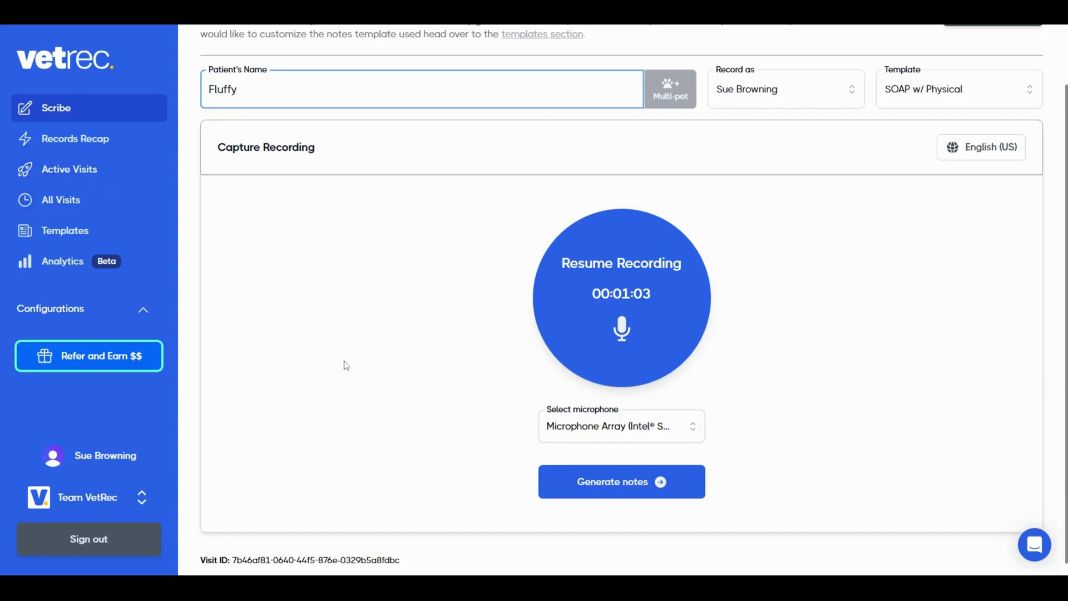
pyautogui.click(668, 334)
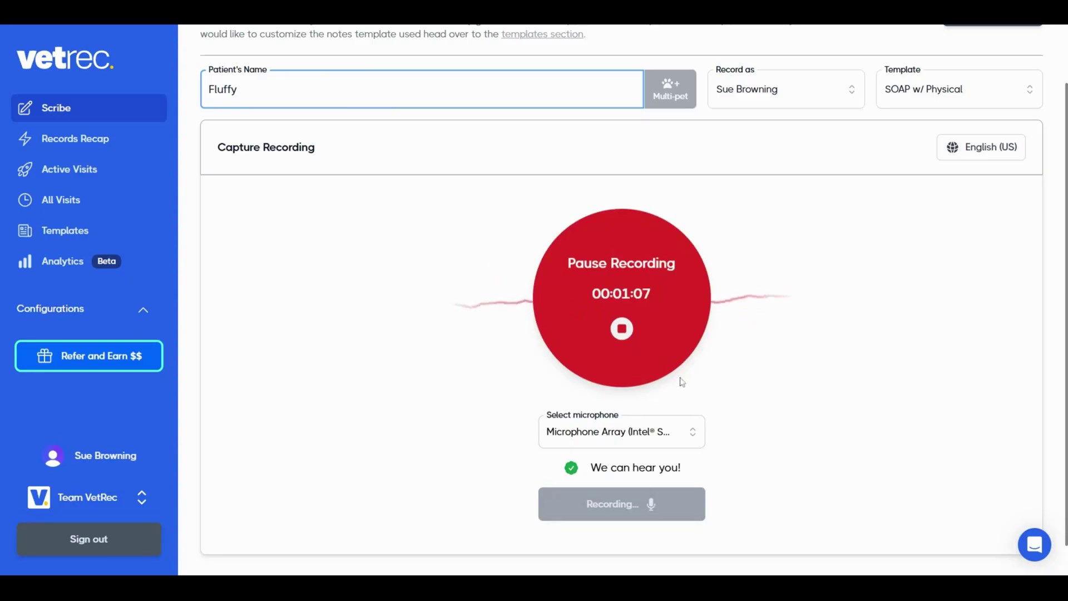
pyautogui.click(659, 341)
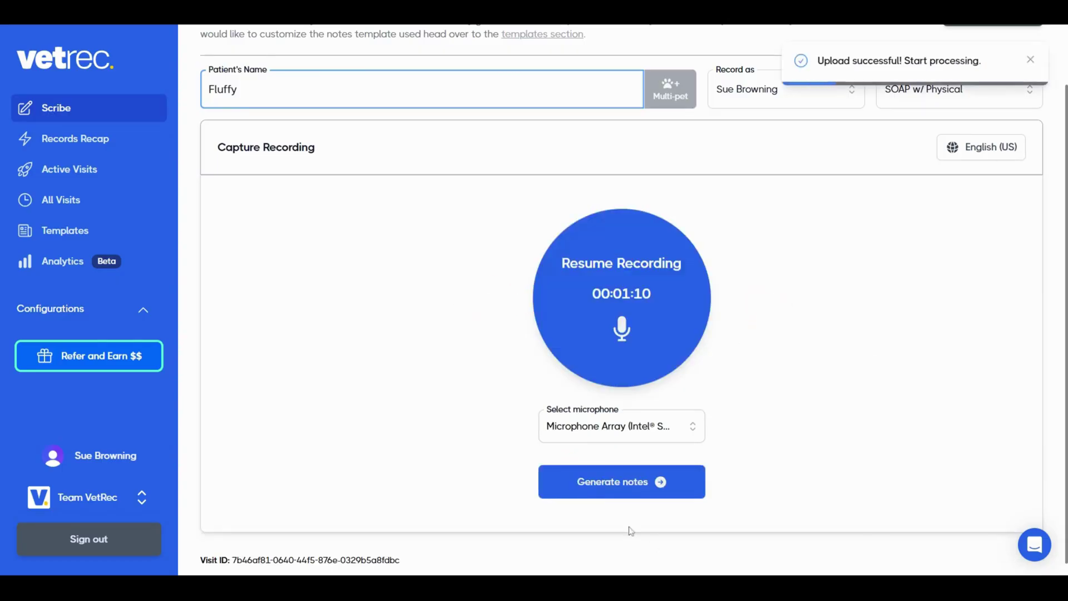
# Step: Generate notes from Fluffy's uploaded recording, opening the All Visits page
pyautogui.click(621, 482)
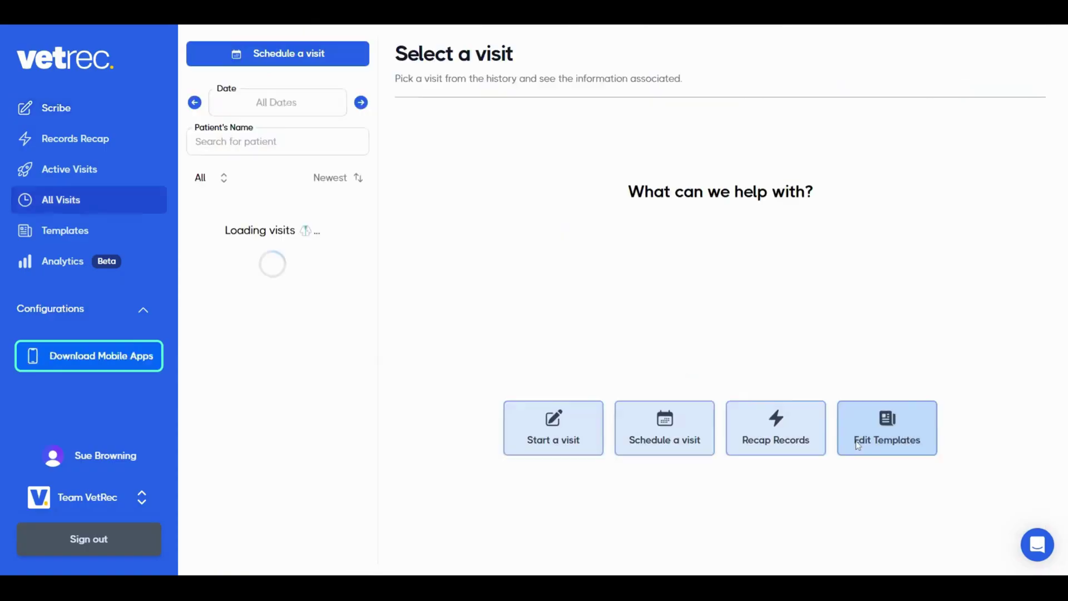